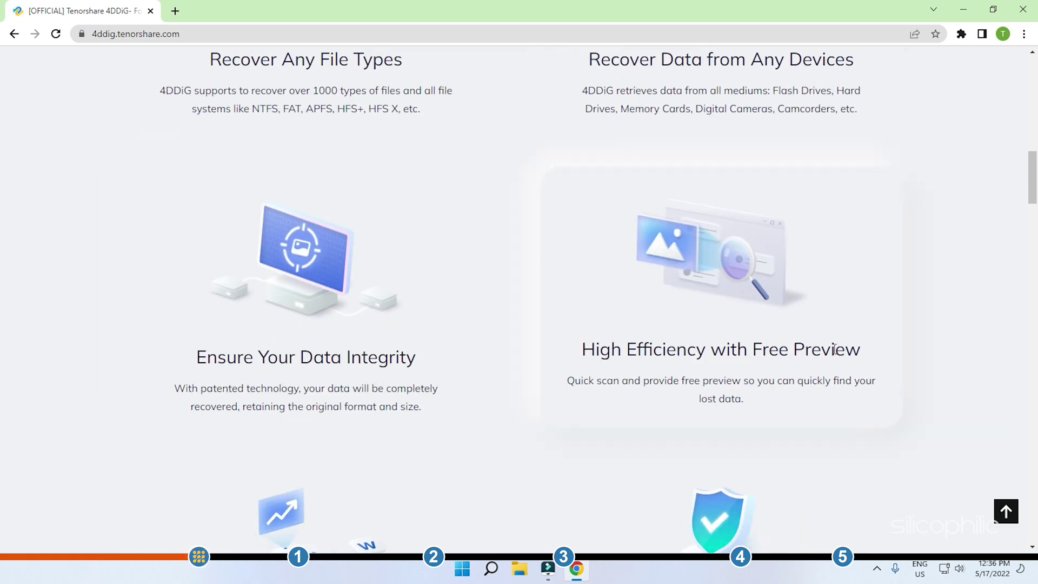
- Scroll further down the 4DDiG recovery features, then load 4ddig.tenorshare.com in the browser
{"action": "scroll", "coordinate": [772, 339], "scroll_direction": "down", "scroll_amount": 5}
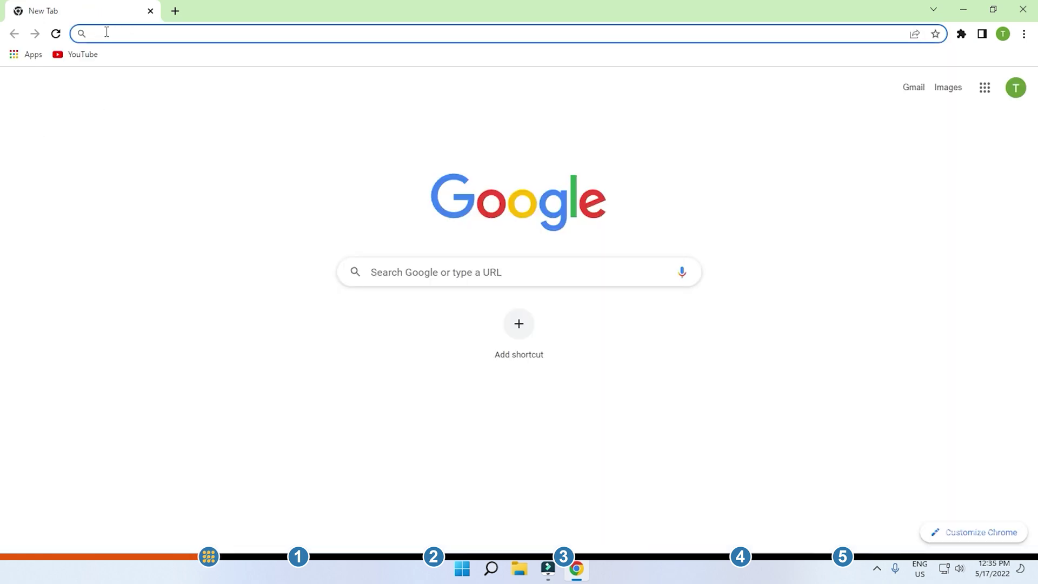
{"action": "type", "text": "4ddig"}
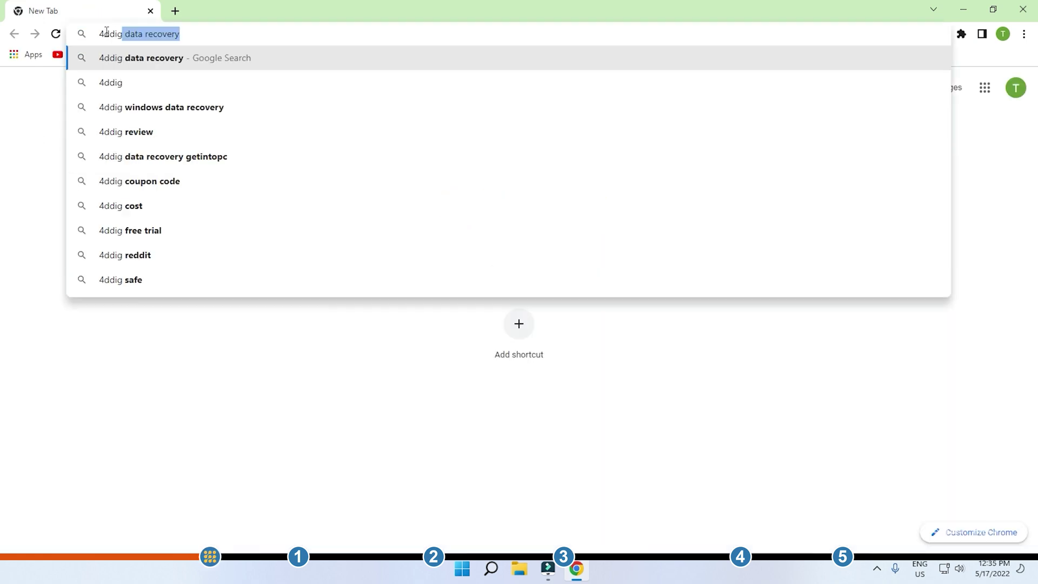
{"action": "type", "text": ".tenorshare.com"}
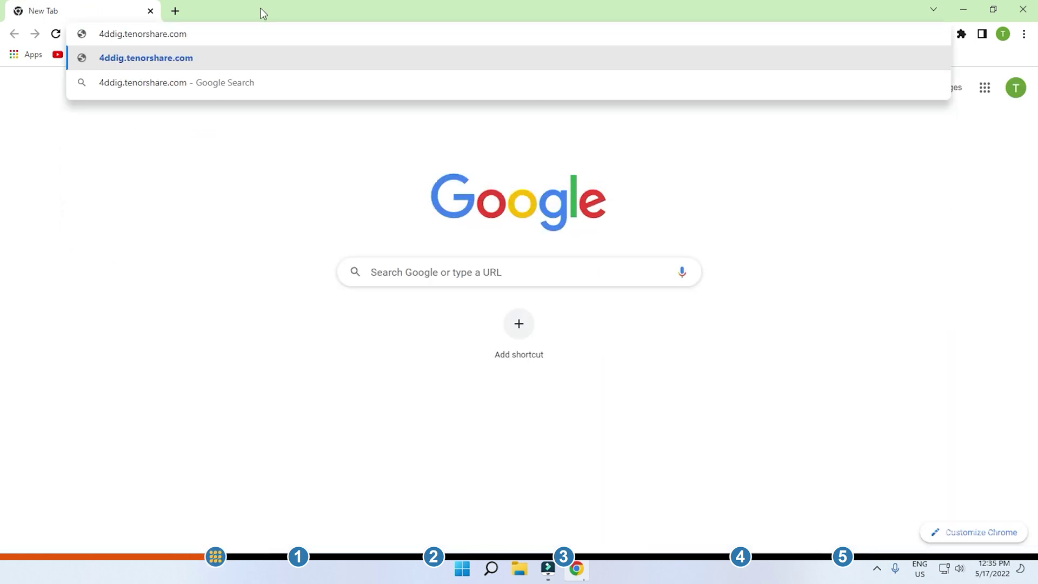
{"action": "key", "text": "Return"}
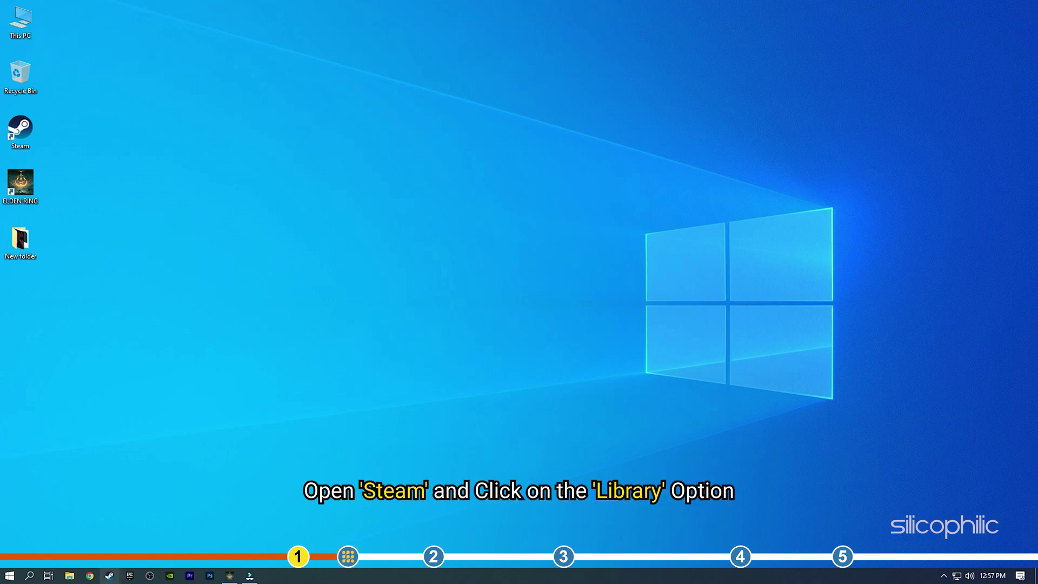
- Run Verify integrity of game files from ELDEN RING's Properties > Local Files in the Steam library
{"action": "left_click", "coordinate": [108, 576]}
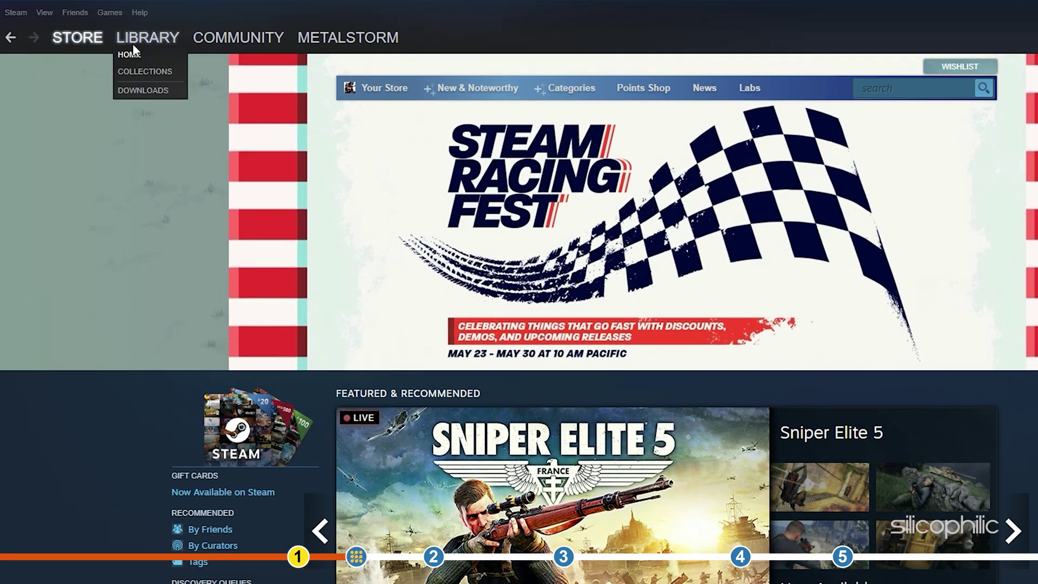
{"action": "left_click", "coordinate": [134, 41]}
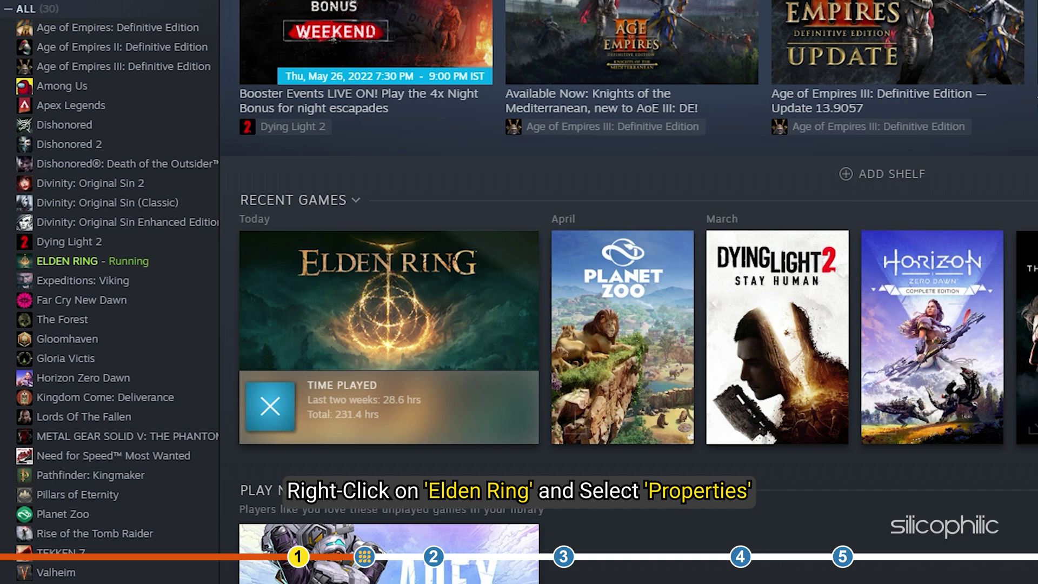
{"action": "right_click", "coordinate": [111, 267]}
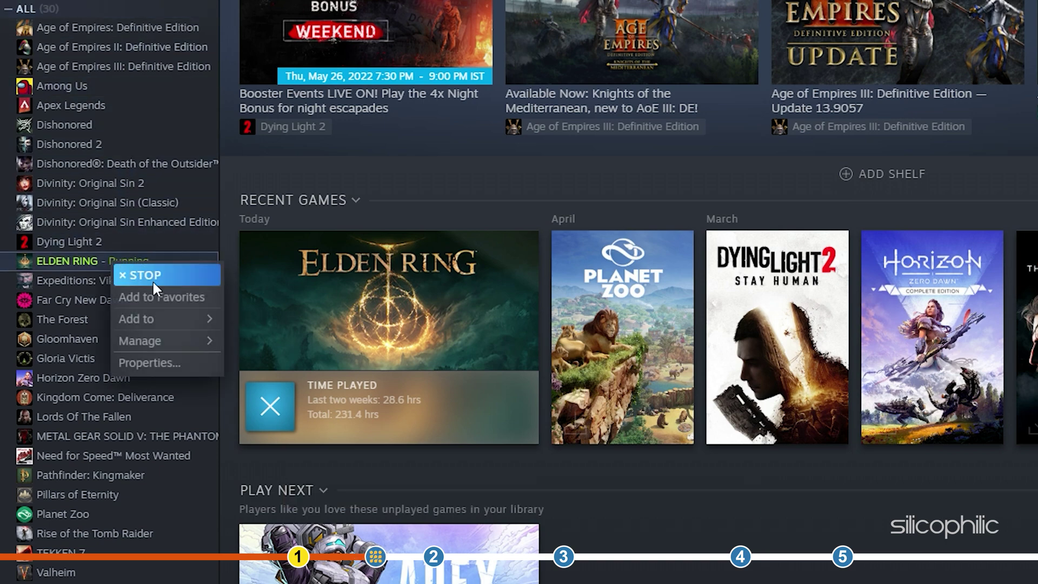
{"action": "left_click", "coordinate": [158, 362]}
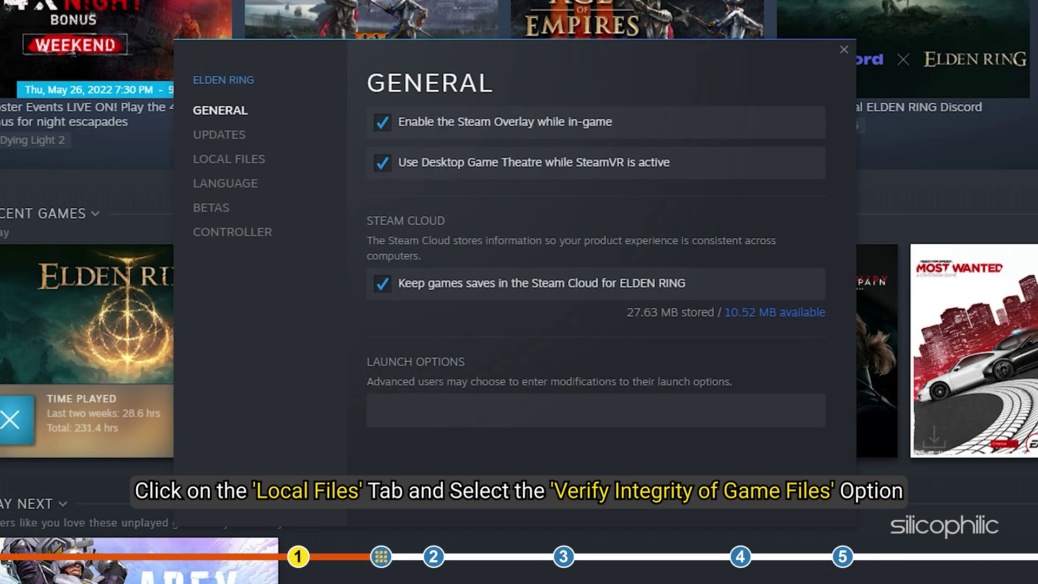
{"action": "left_click", "coordinate": [228, 163]}
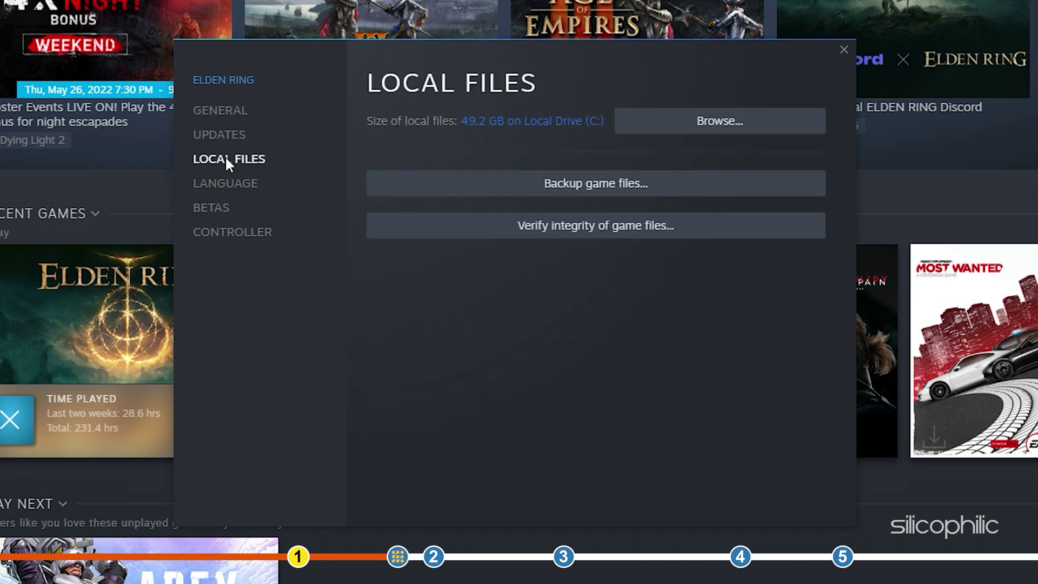
{"action": "left_click", "coordinate": [504, 230]}
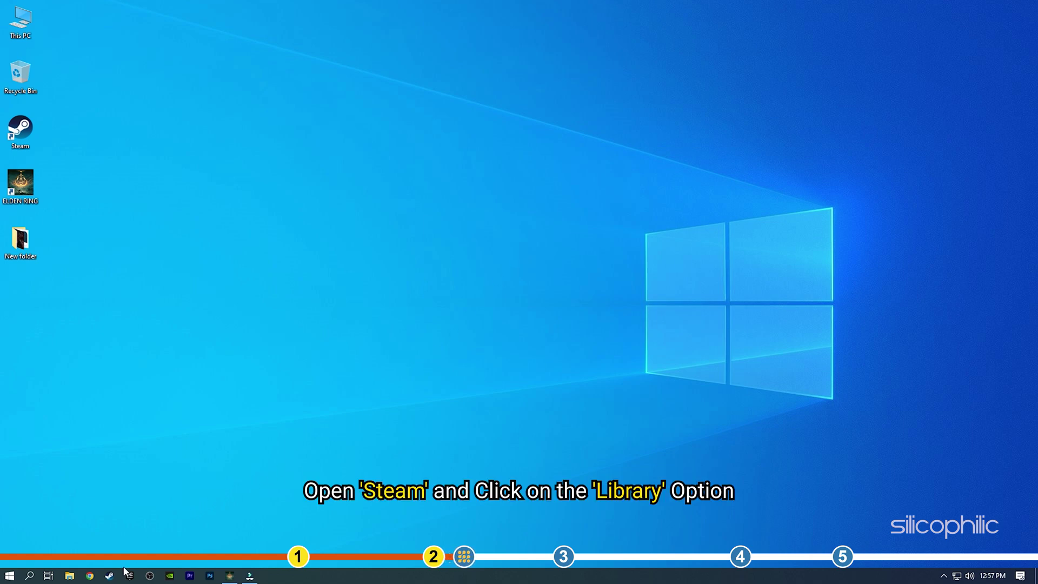
- Bring up the Manage submenu for ELDEN RING in the Steam library
{"action": "left_click", "coordinate": [107, 576]}
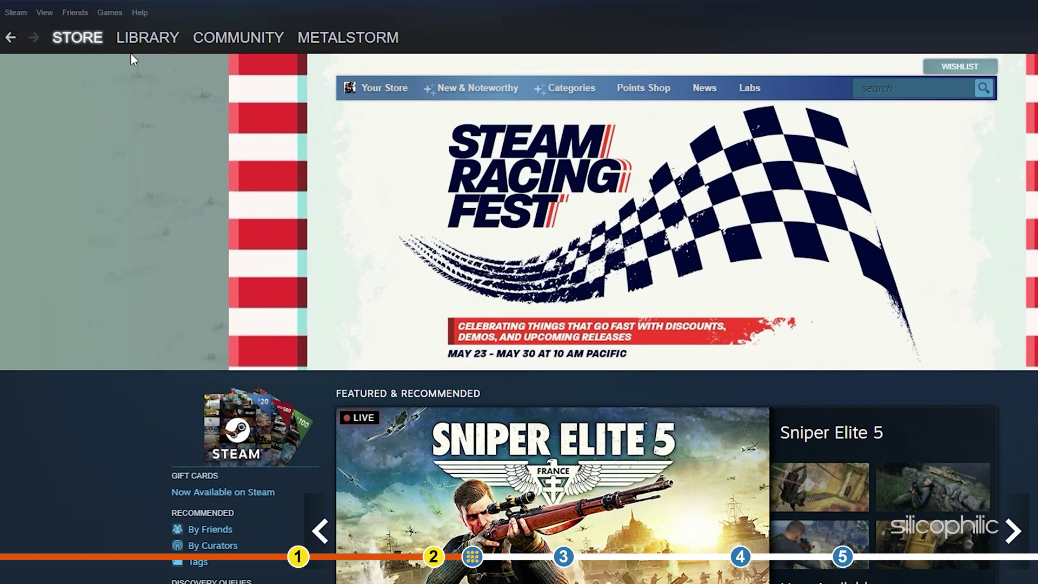
{"action": "left_click", "coordinate": [134, 40]}
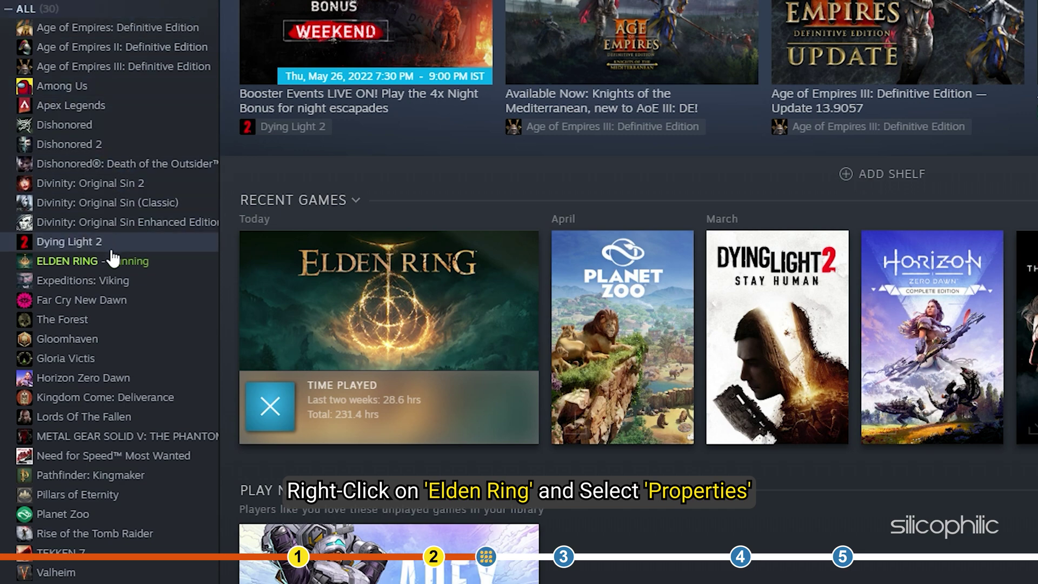
{"action": "right_click", "coordinate": [183, 262]}
{"action": "mouse_move", "coordinate": [213, 339]}
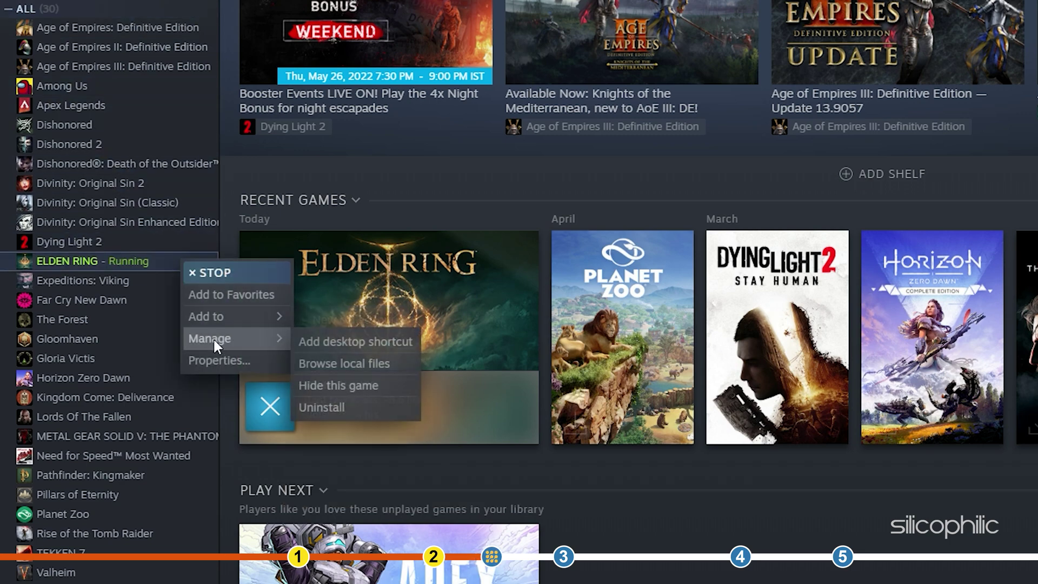
- Tick Disable fullscreen optimizations in the eldenring application's Compatibility properties in the Game folder, and apply
{"action": "left_click", "coordinate": [349, 363]}
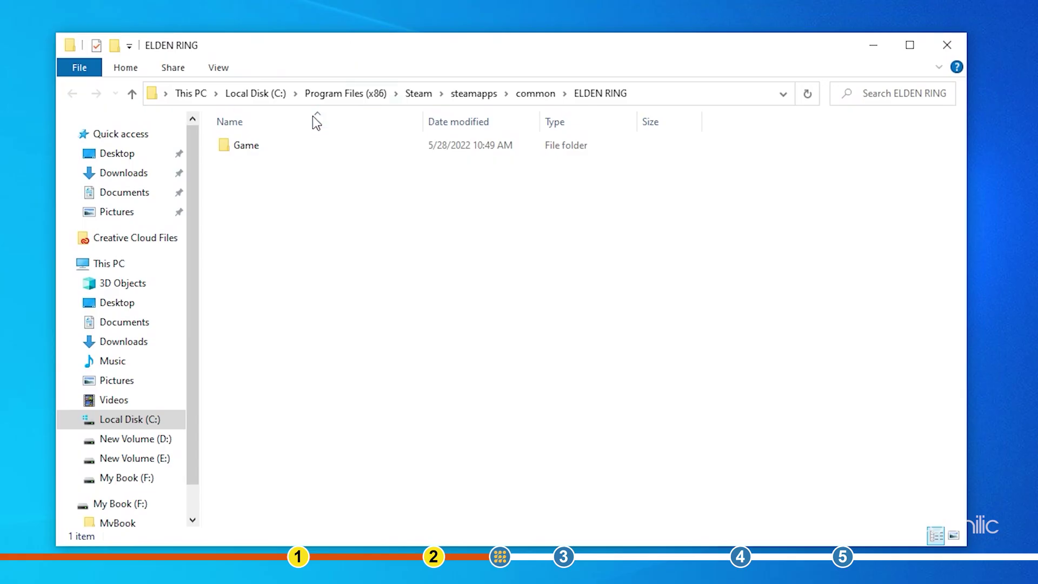
{"action": "double_click", "coordinate": [306, 148]}
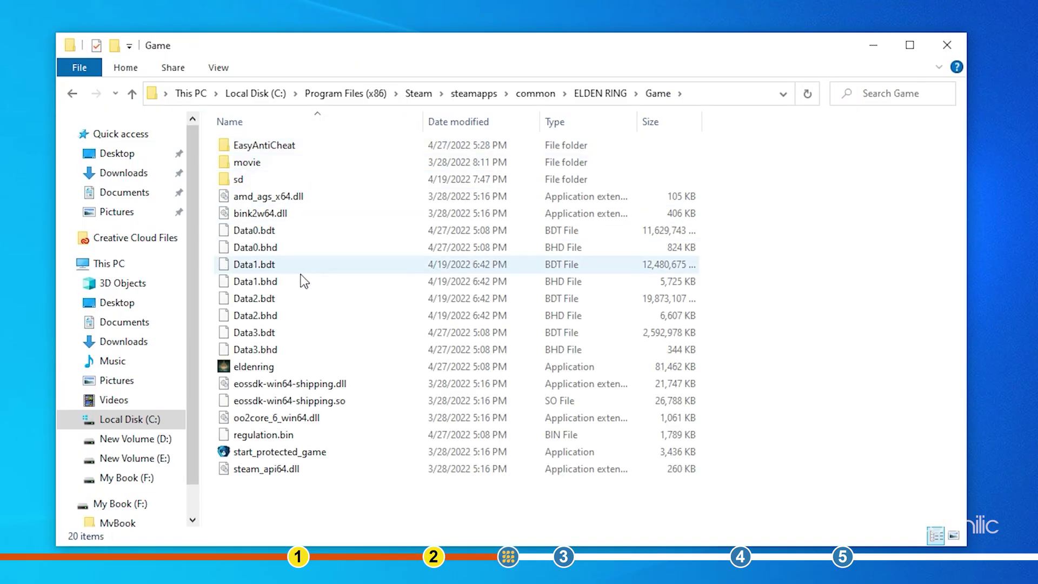
{"action": "left_click", "coordinate": [311, 367]}
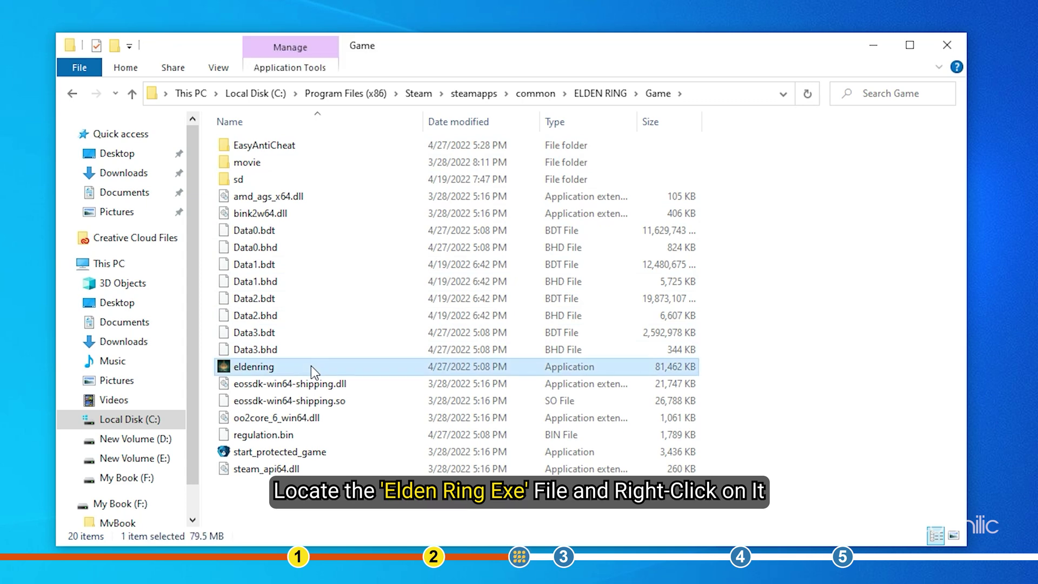
{"action": "right_click", "coordinate": [310, 366]}
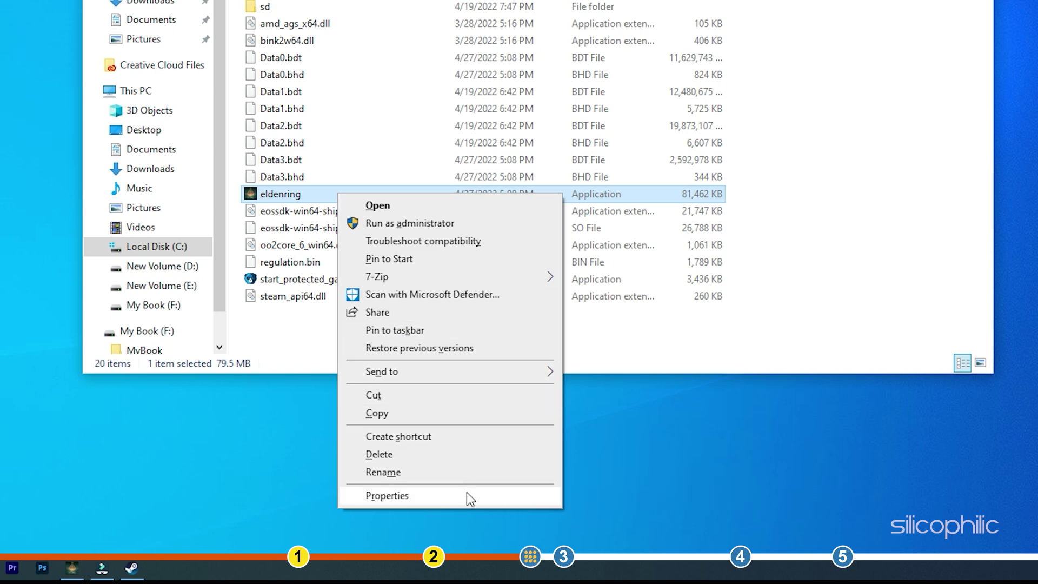
{"action": "left_click", "coordinate": [467, 493]}
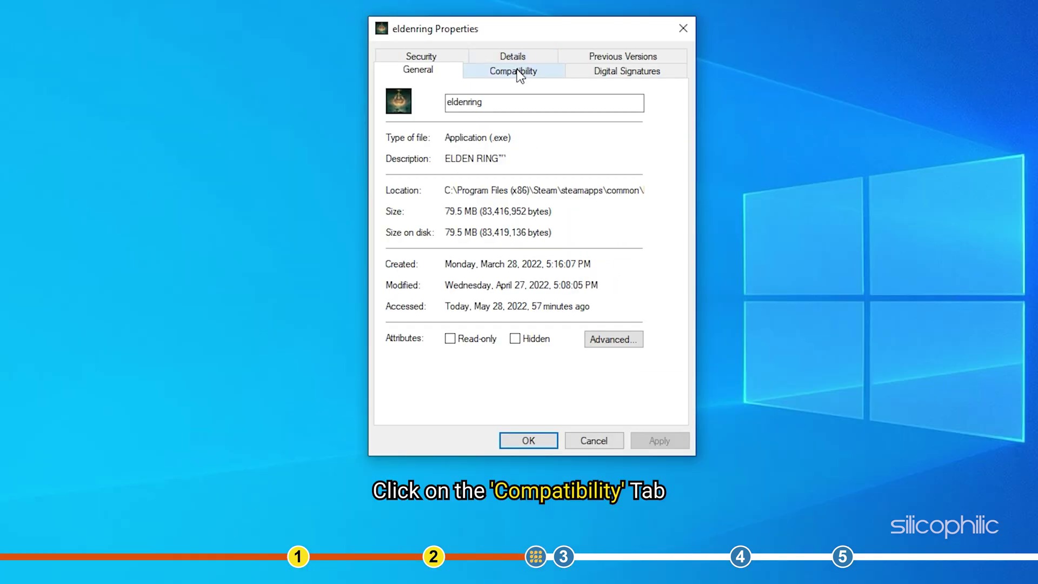
{"action": "left_click", "coordinate": [546, 72]}
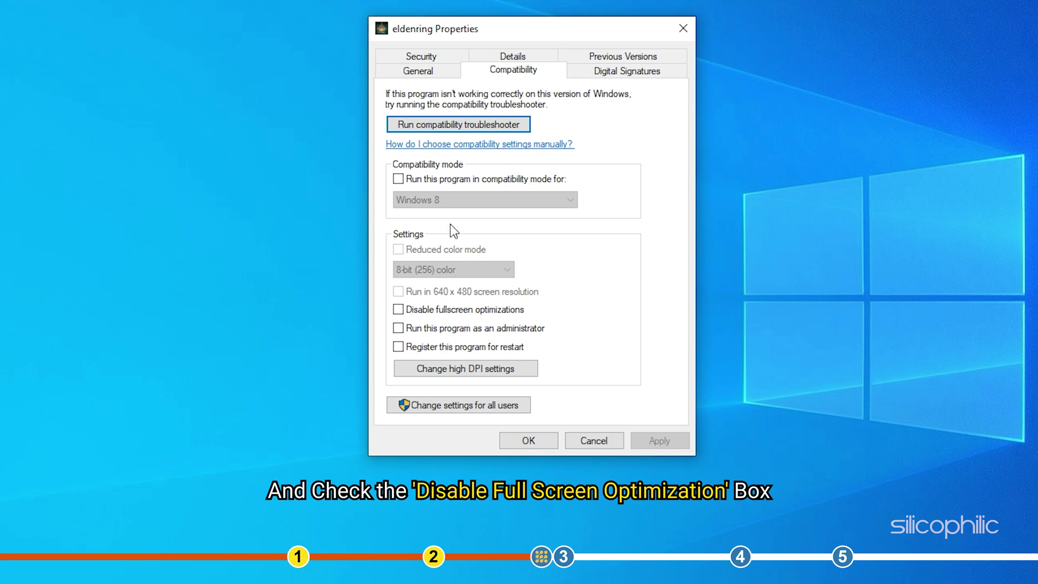
{"action": "left_click", "coordinate": [398, 309]}
{"action": "left_click", "coordinate": [398, 309]}
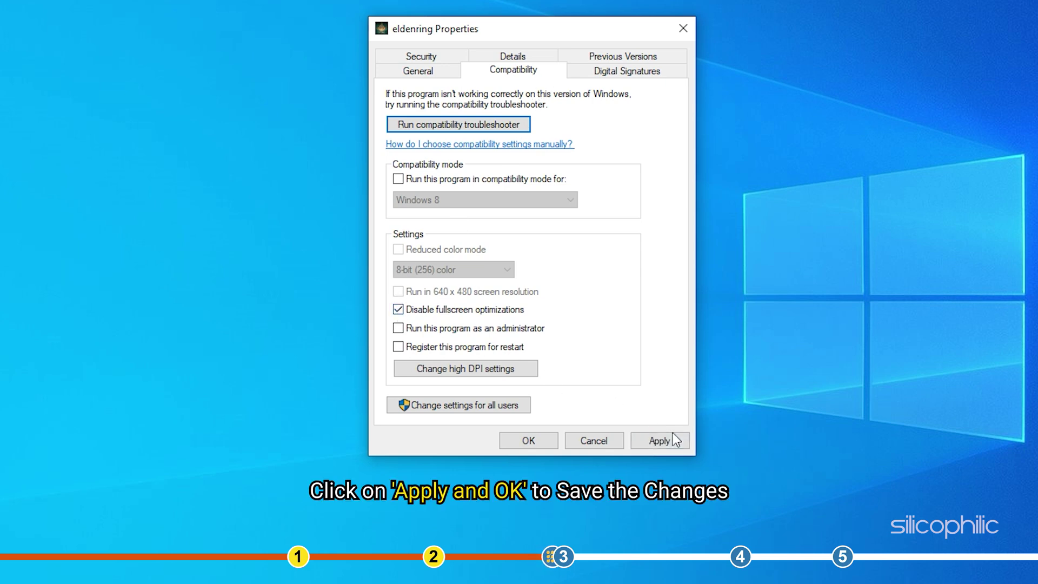
{"action": "left_click", "coordinate": [673, 437]}
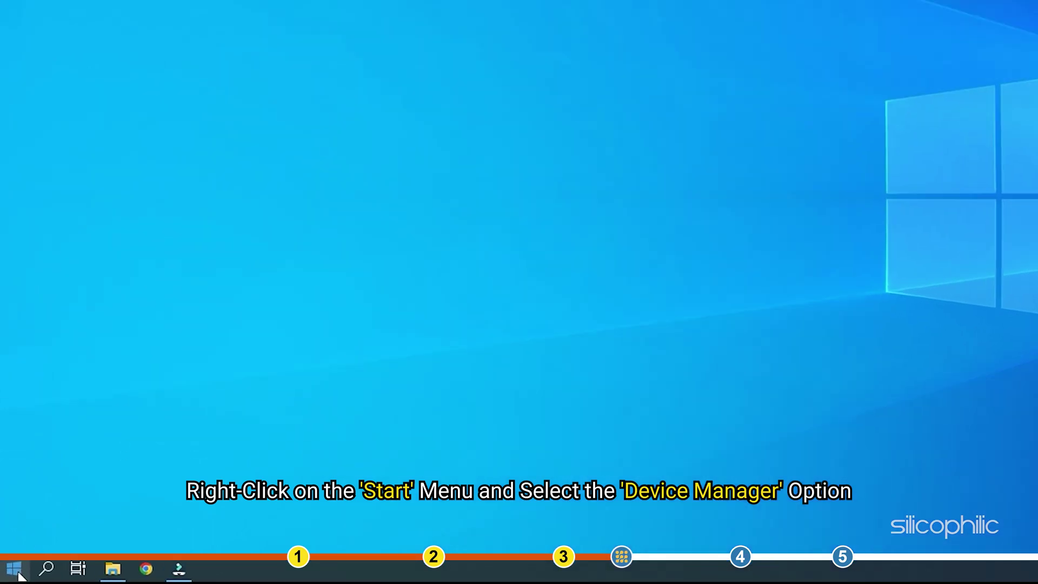
- Launch Device Manager and right-click AMD Radeon(TM) RX Vega 11 Graphics under Display adapters
{"action": "right_click", "coordinate": [19, 574]}
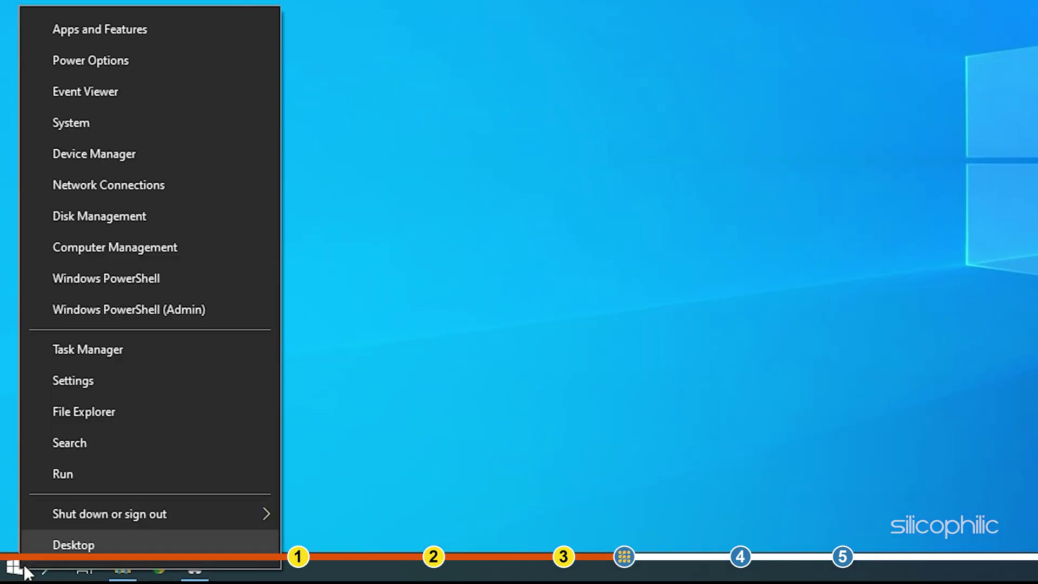
{"action": "left_click", "coordinate": [147, 152]}
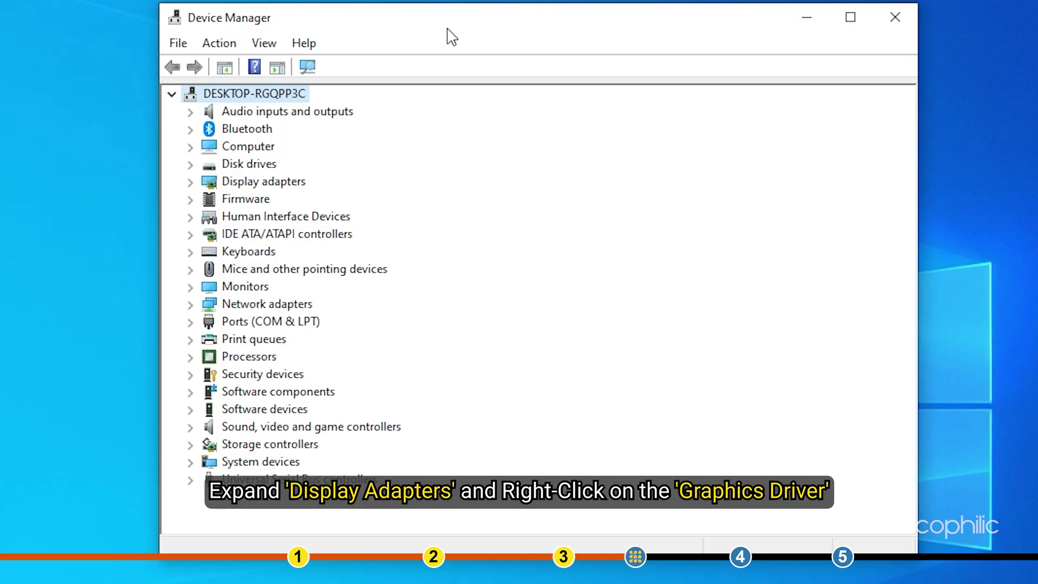
{"action": "left_click", "coordinate": [190, 182]}
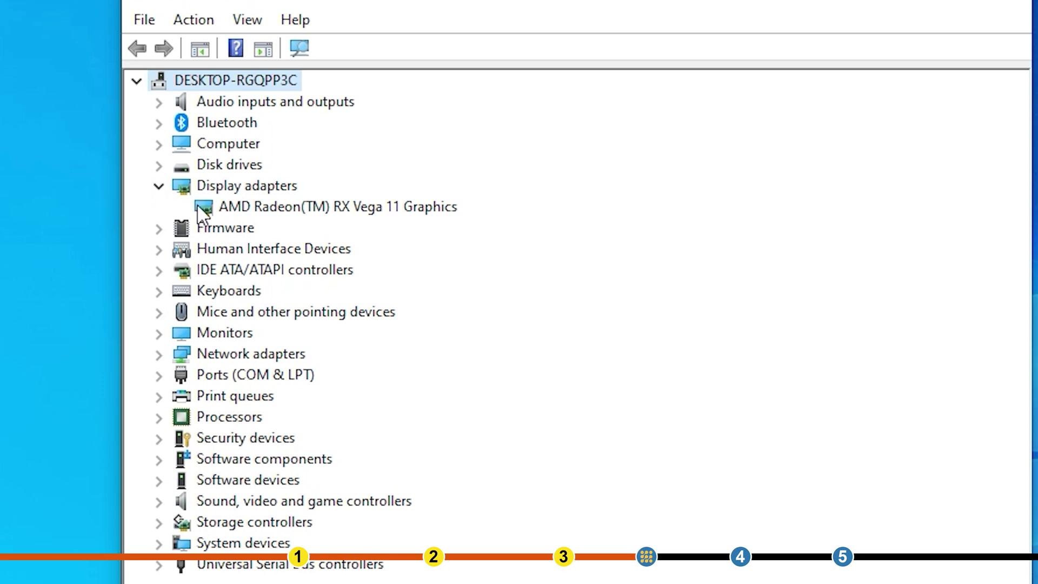
{"action": "left_click", "coordinate": [251, 211]}
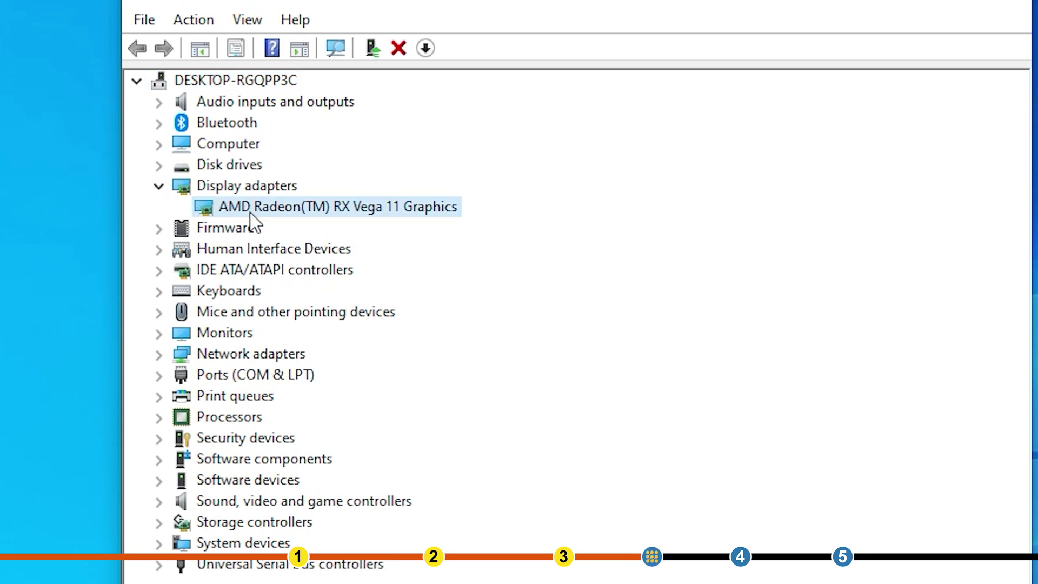
{"action": "right_click", "coordinate": [251, 219]}
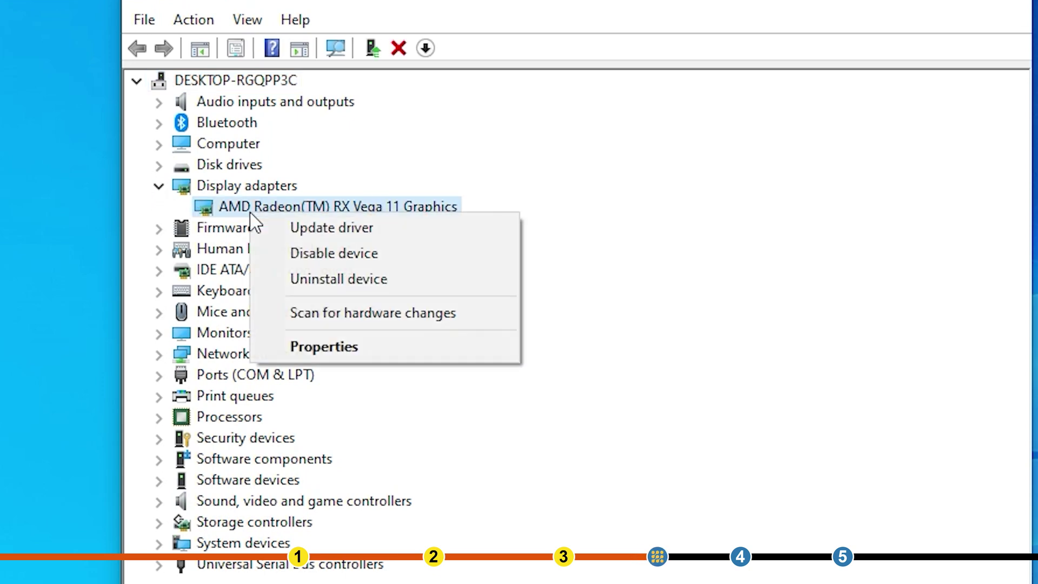
- Search automatically for an updated AMD Radeon driver, confirm the best is installed, then close Device Manager
{"action": "left_click", "coordinate": [378, 228]}
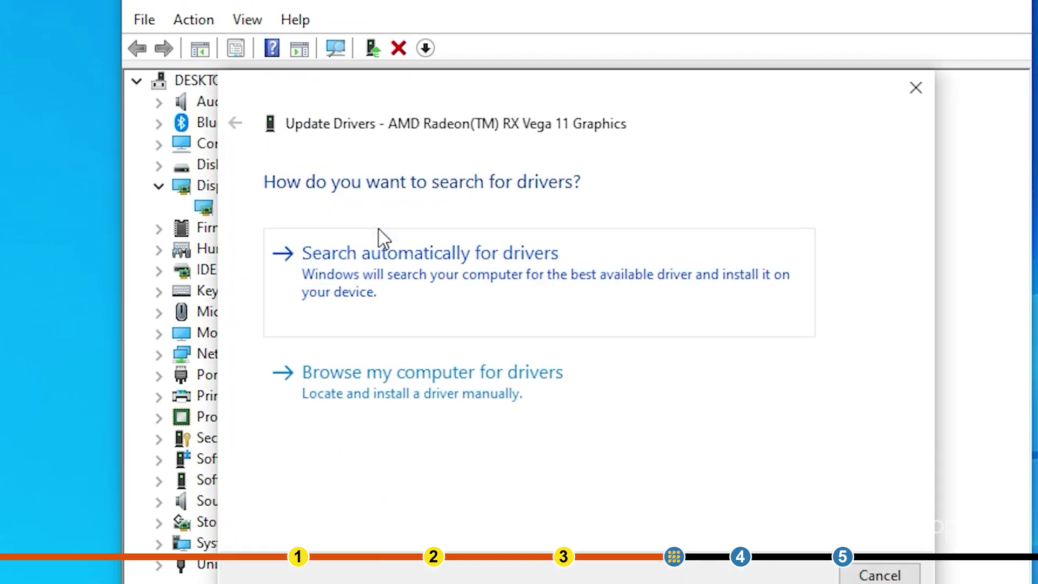
{"action": "left_click", "coordinate": [572, 251]}
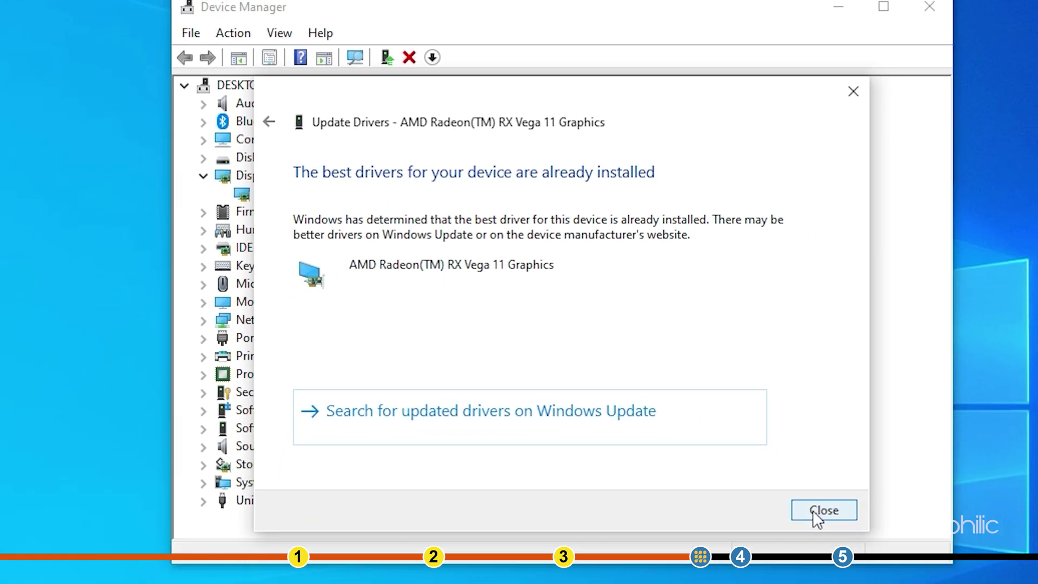
{"action": "left_click", "coordinate": [881, 574]}
{"action": "left_click", "coordinate": [770, 46]}
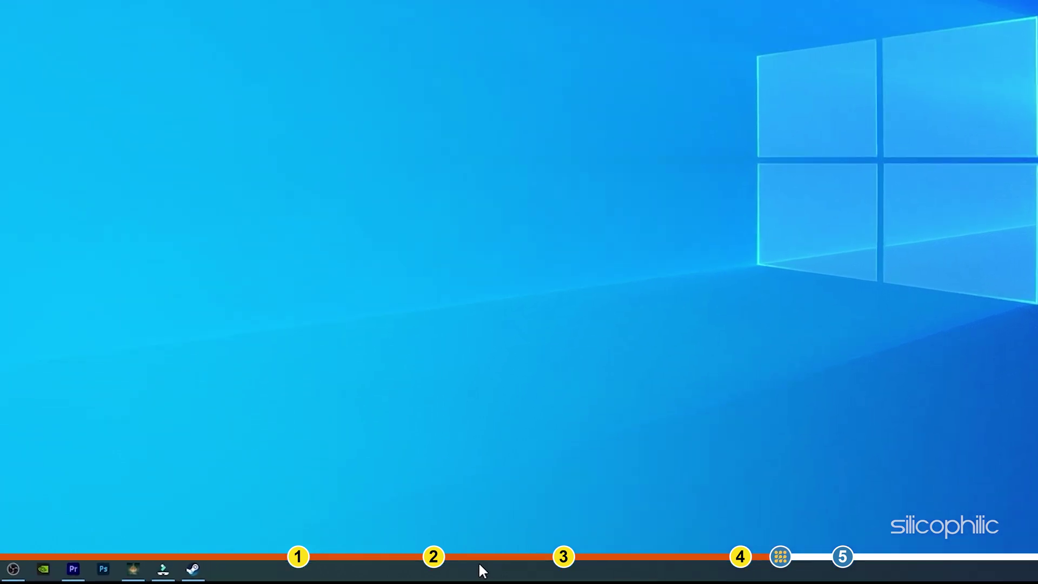
- End the Adobe Premiere Pro 2022 process in Task Manager's Processes list
{"action": "right_click", "coordinate": [461, 575]}
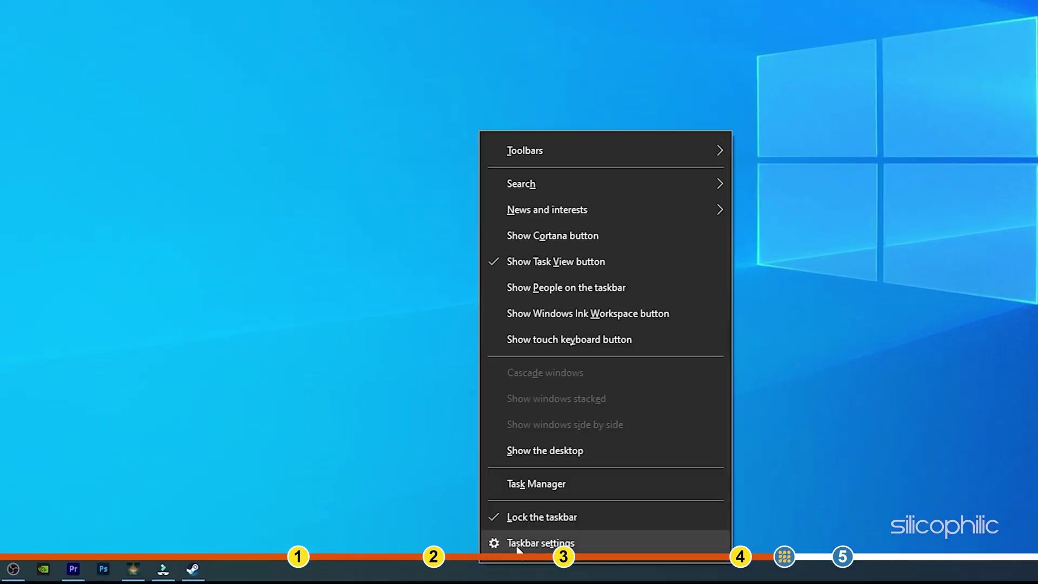
{"action": "left_click", "coordinate": [587, 483]}
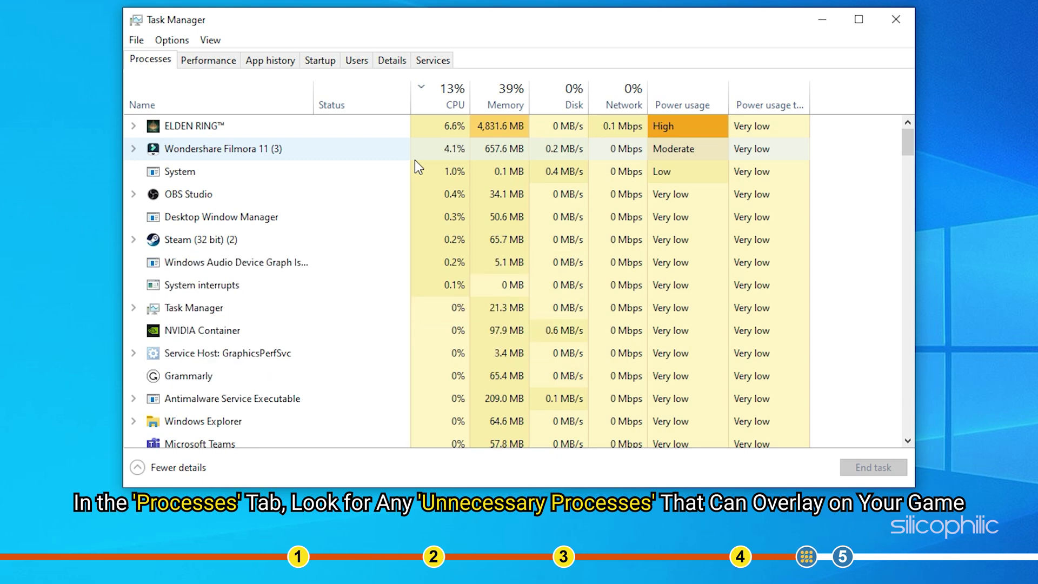
{"action": "left_click", "coordinate": [411, 193]}
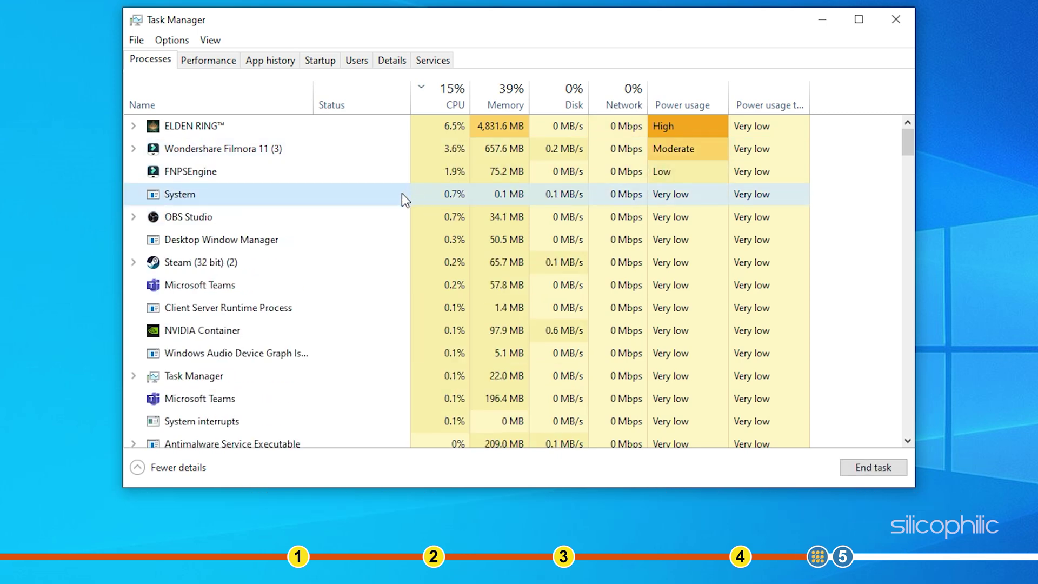
{"action": "left_click", "coordinate": [396, 196]}
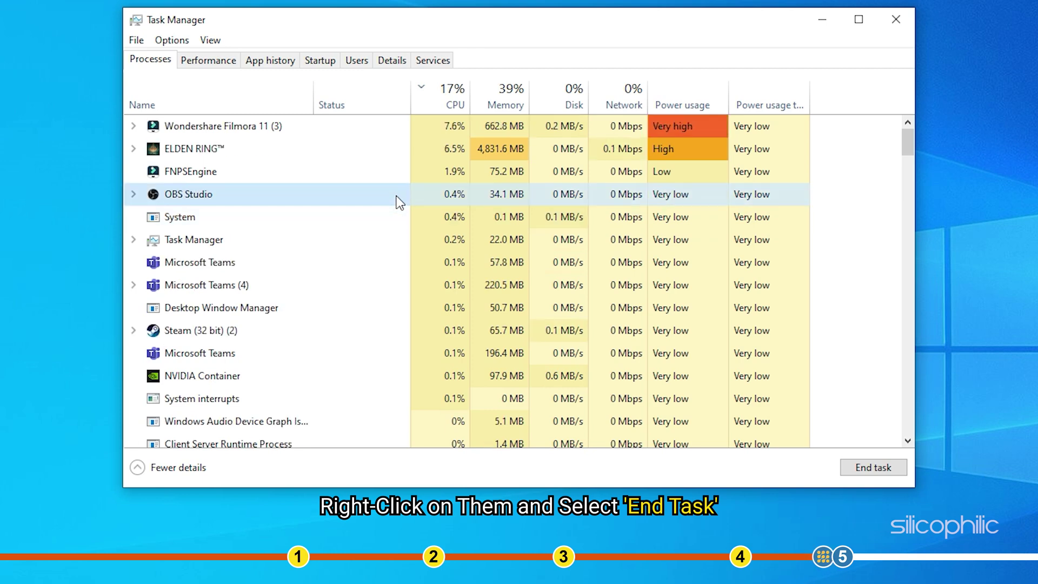
{"action": "right_click", "coordinate": [320, 157]}
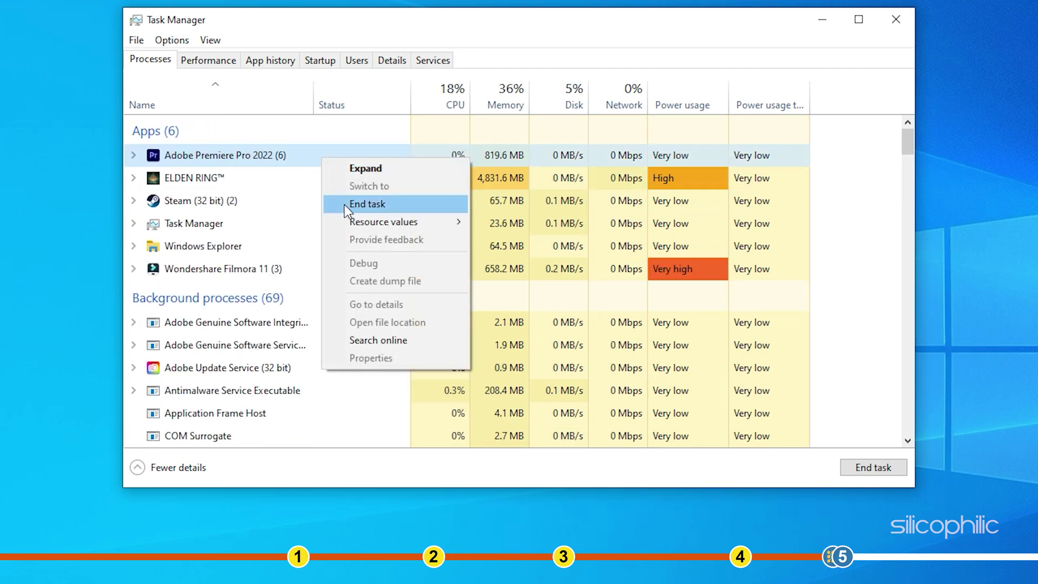
{"action": "left_click", "coordinate": [345, 204]}
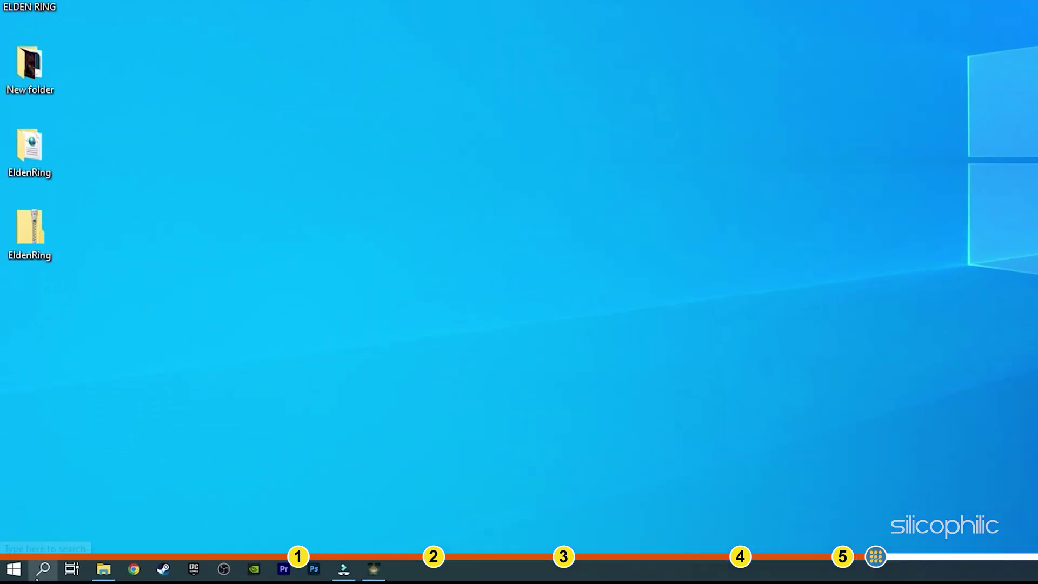
- Search Windows for 'check for updates' and open the Windows Update settings page
{"action": "left_click", "coordinate": [29, 575]}
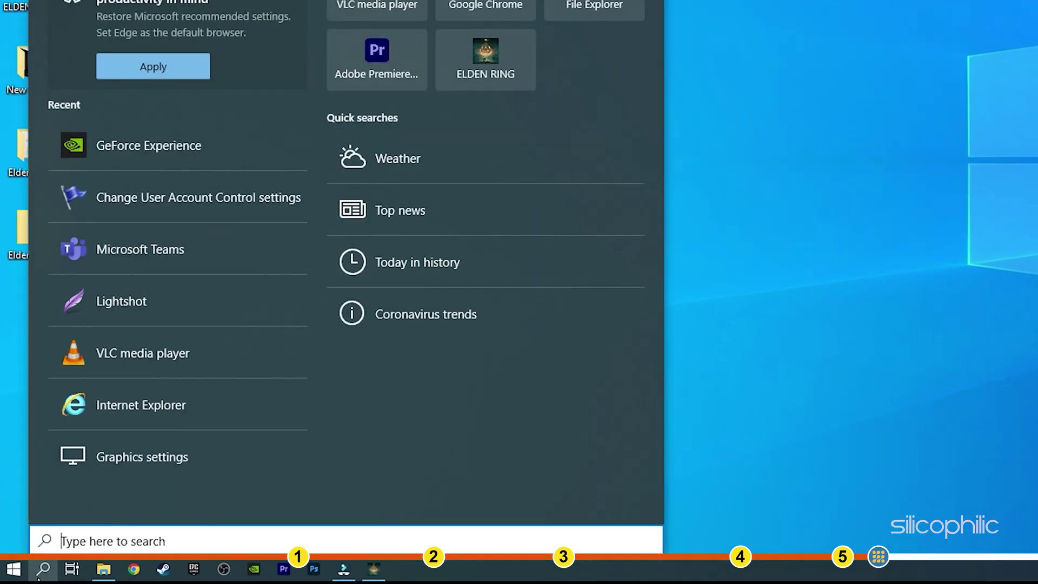
{"action": "type", "text": "check"}
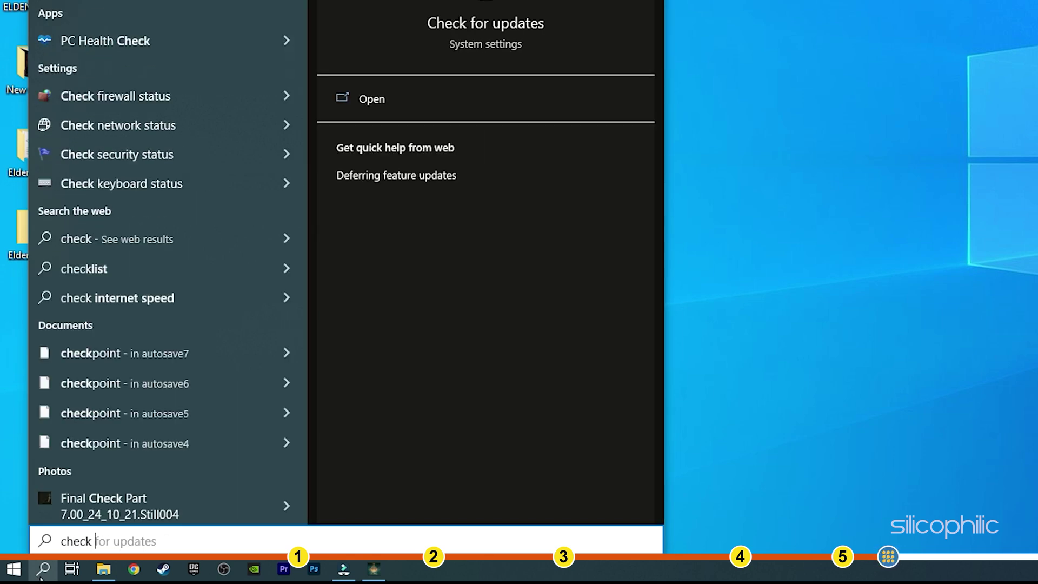
{"action": "key", "text": "Tab"}
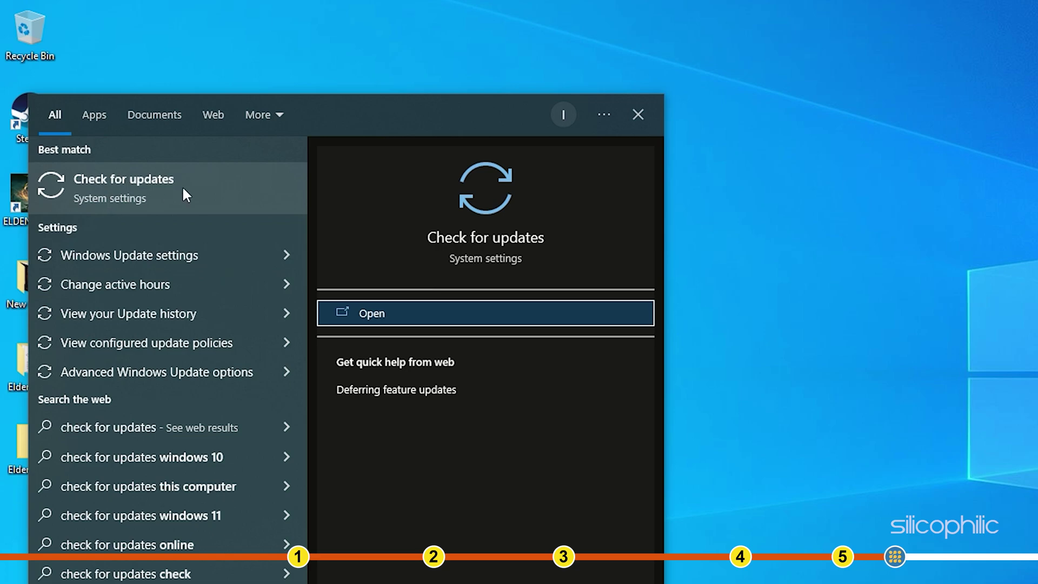
{"action": "left_click", "coordinate": [184, 189]}
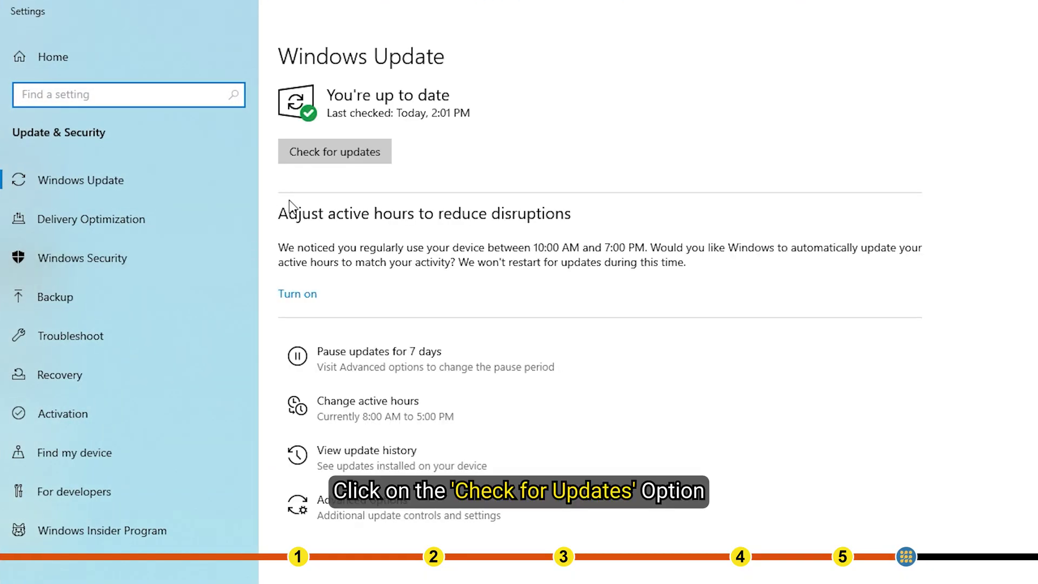
- Run Check for updates on the Windows Update page
{"action": "left_click", "coordinate": [347, 154]}
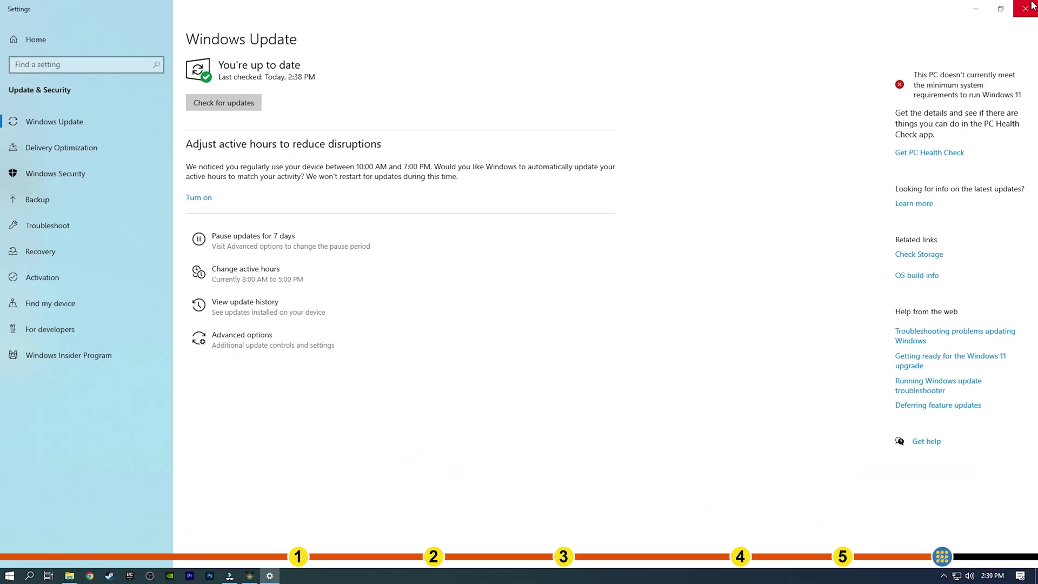
{"action": "left_click", "coordinate": [1031, 7]}
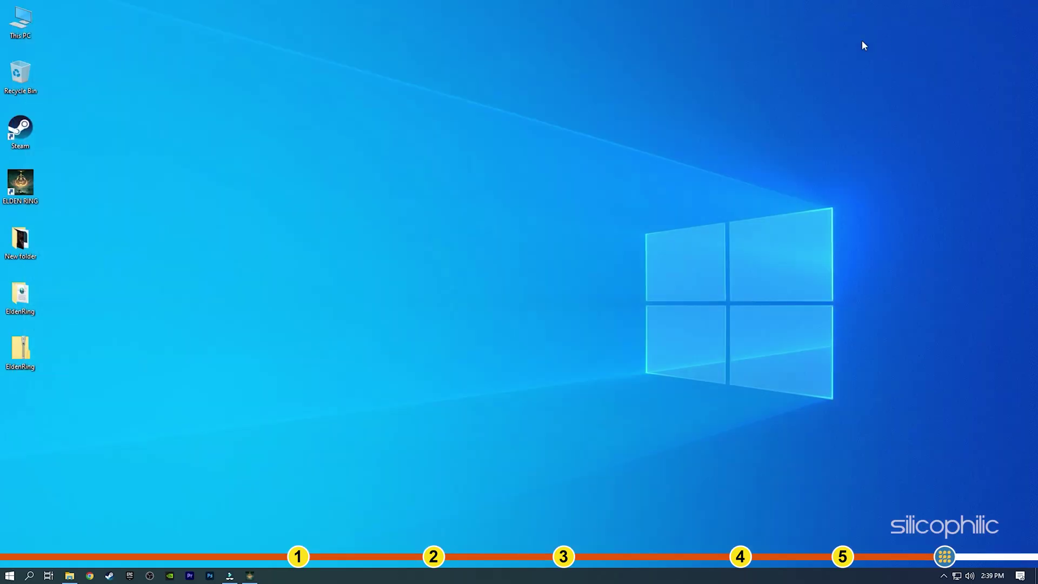